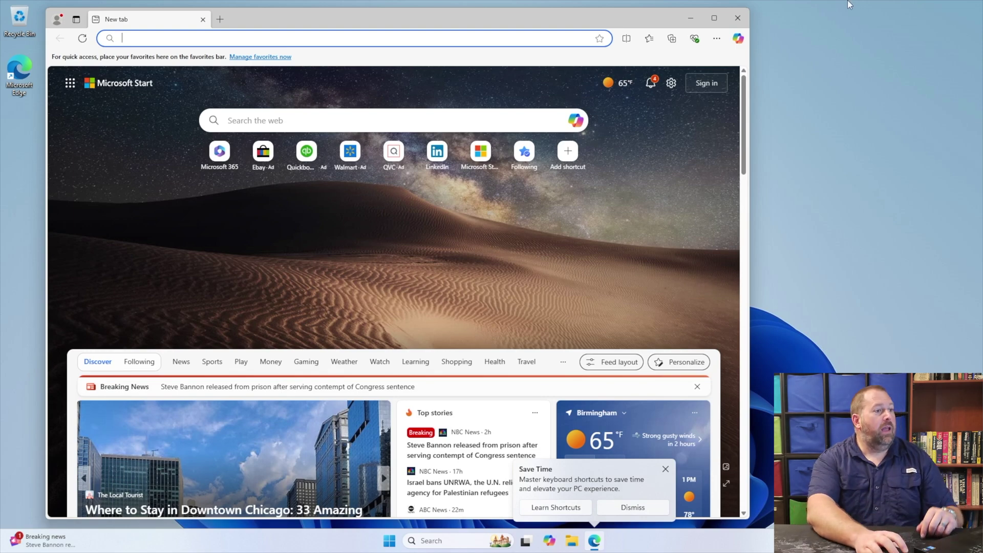
- Maximize the browser window, go to duckduckgo.com and search for "mx linux"
left_click(715, 18)
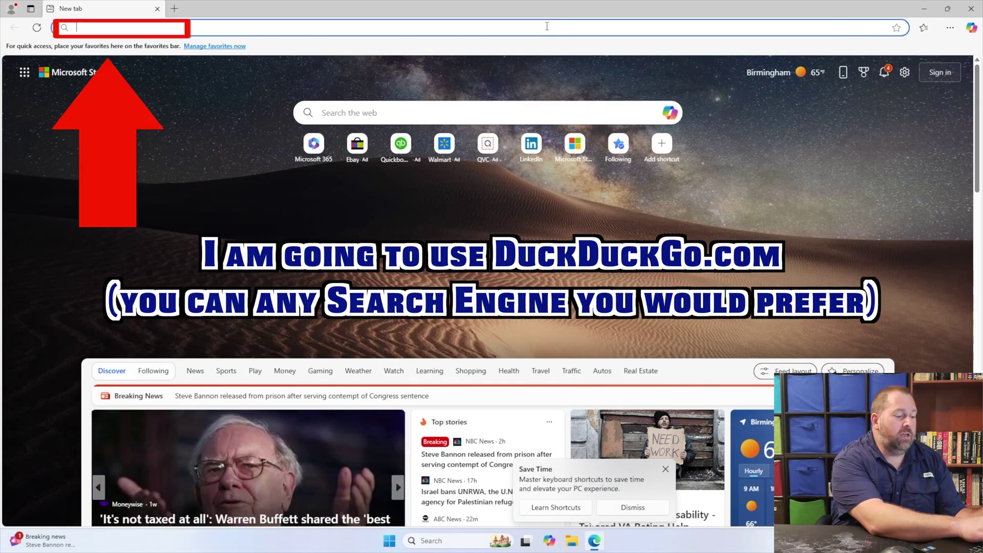
type("duckduckgo.com")
key("Return")
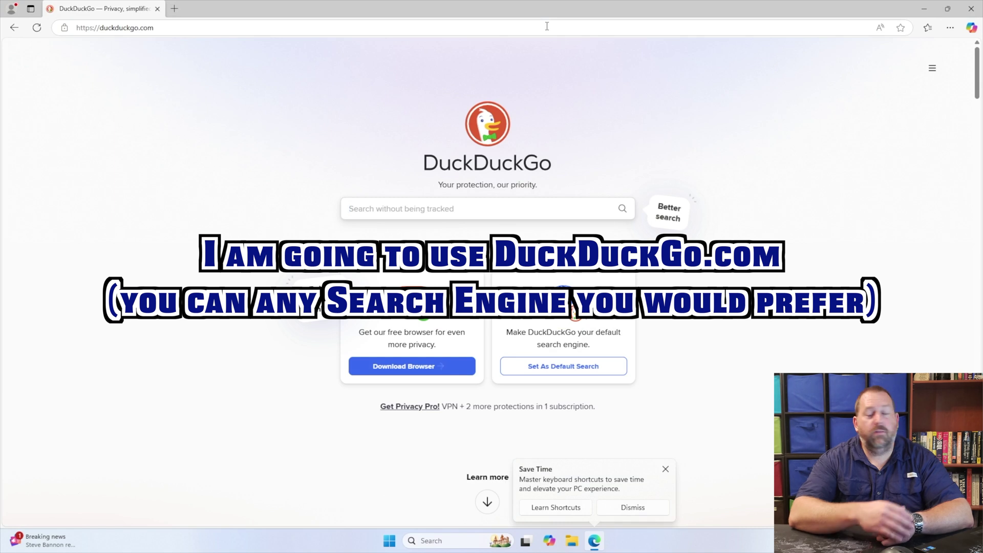
left_click(518, 207)
type("mx linux")
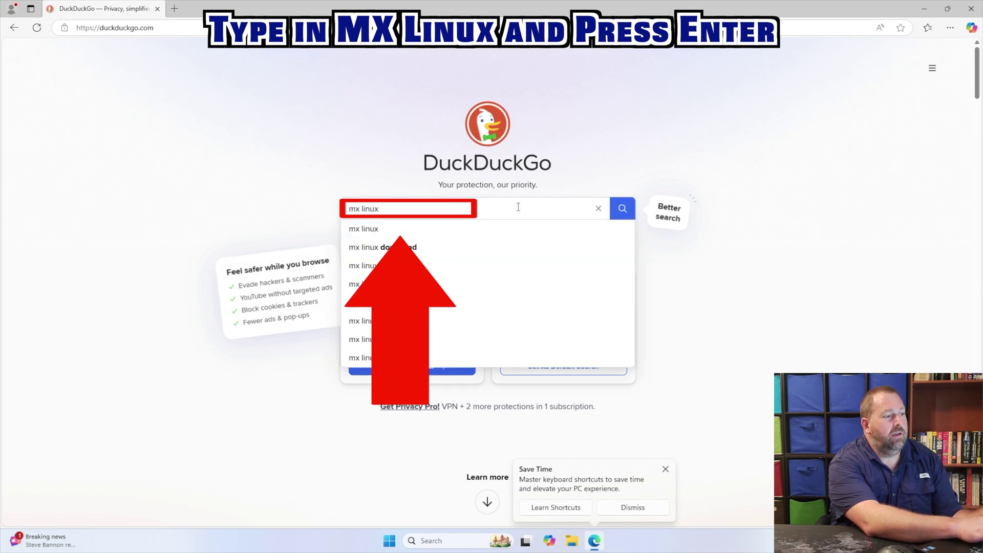
key("Return")
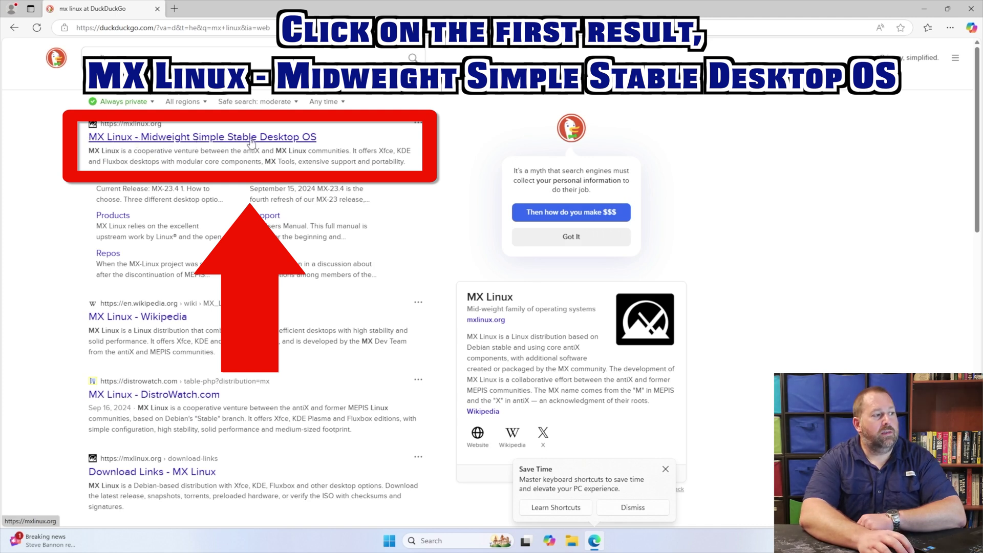
- Open the official MX Linux website and download the Xfce MX-23.4_x64 "ahs" ISO from its download links
left_click(286, 141)
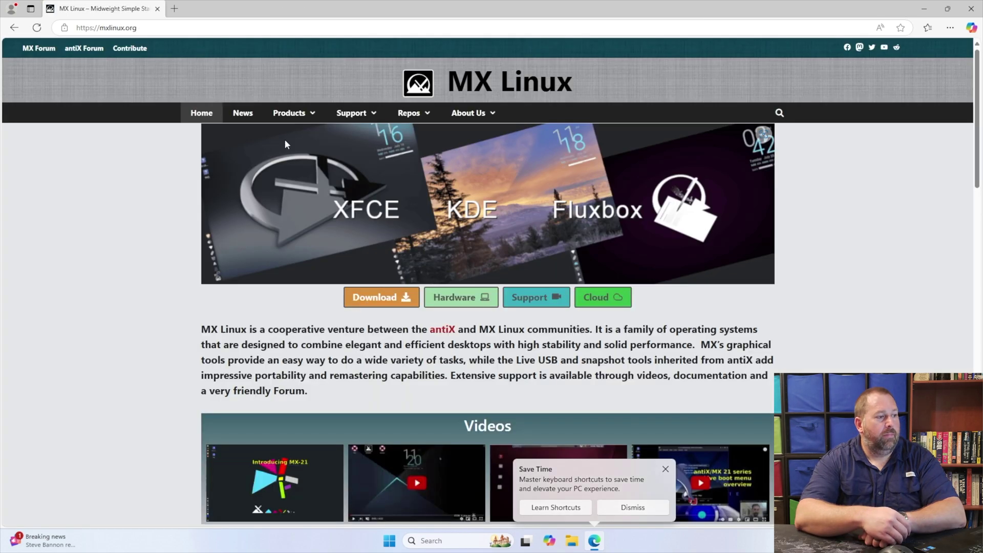
left_click(377, 302)
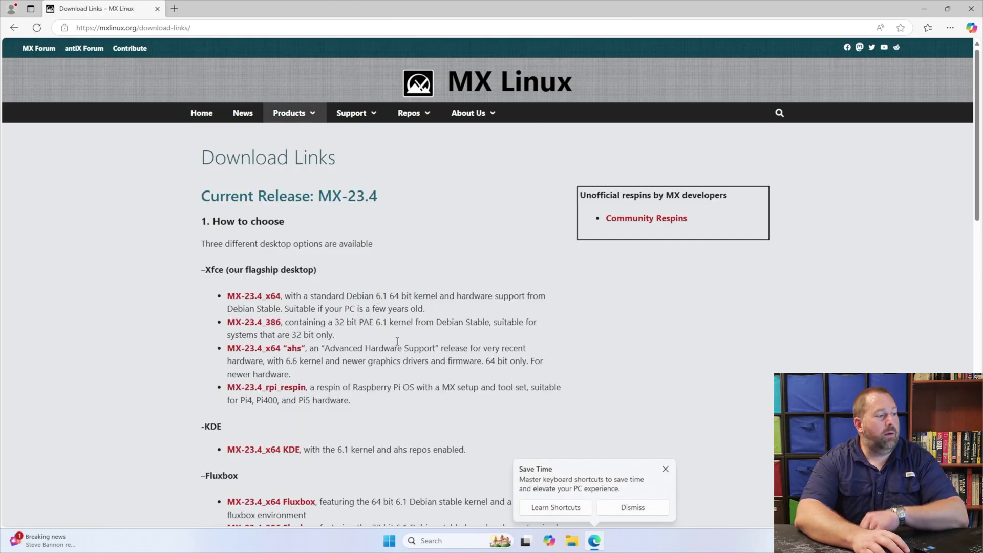
scroll(425, 377, "down", 2)
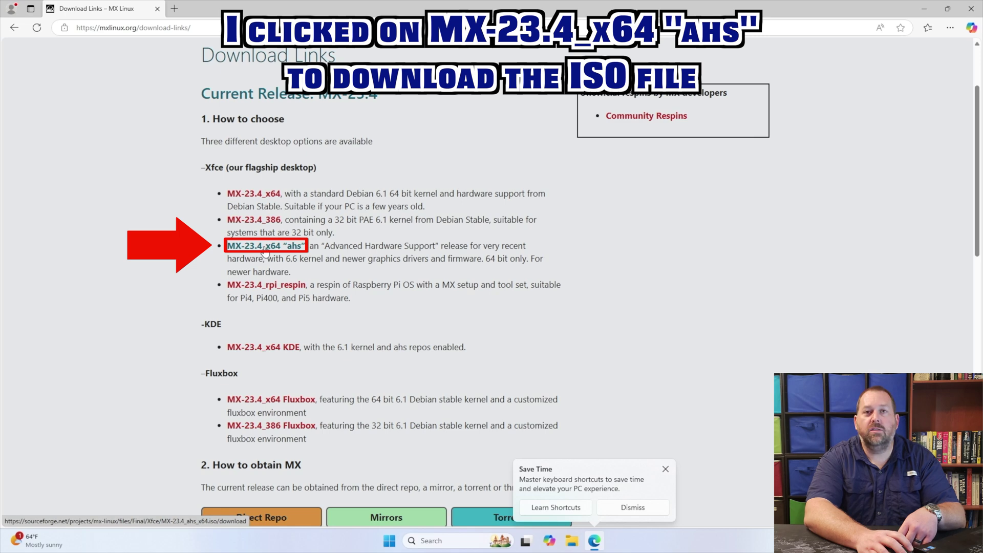
left_click(265, 251)
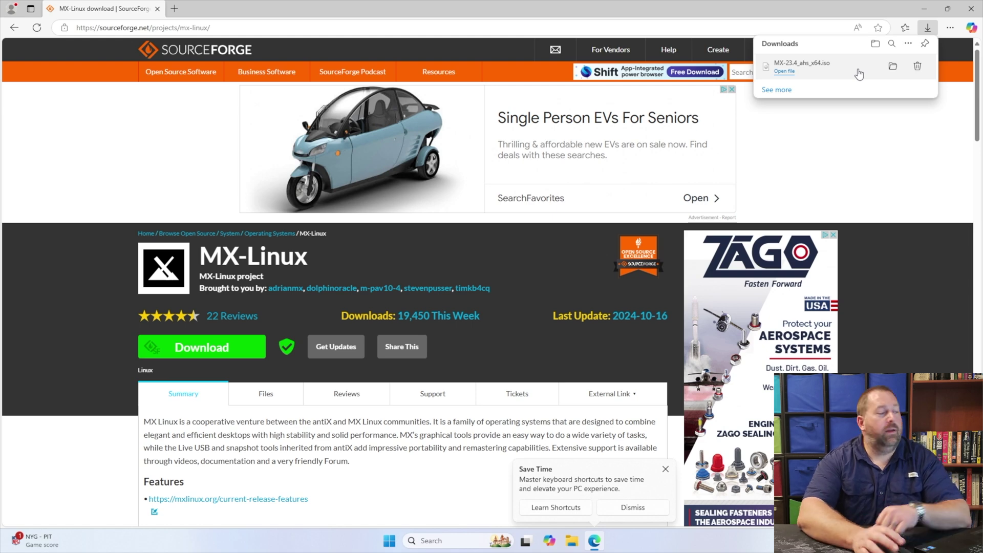
- Return to duckduckgo.com and search for "rufus download"
left_click(267, 30)
triple_click(88, 29)
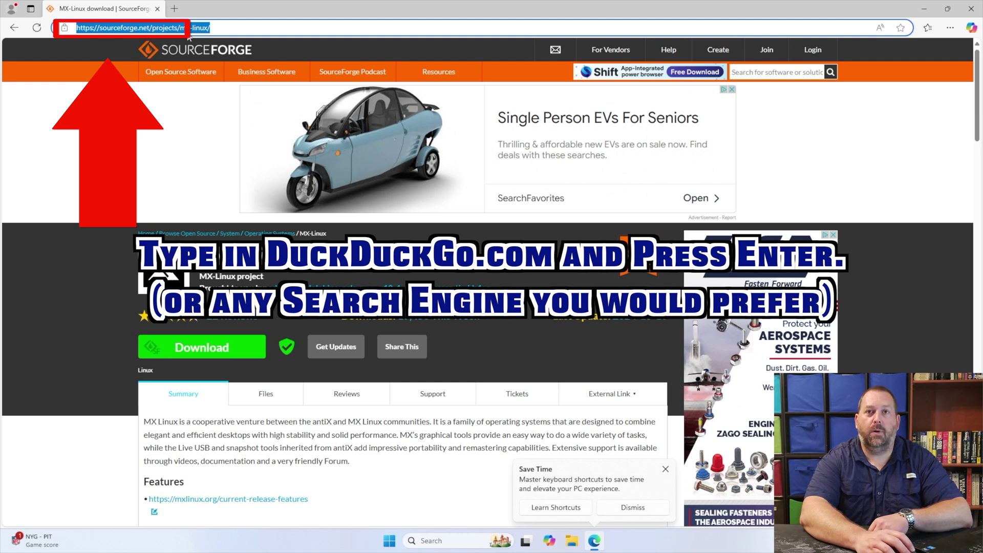
type("du")
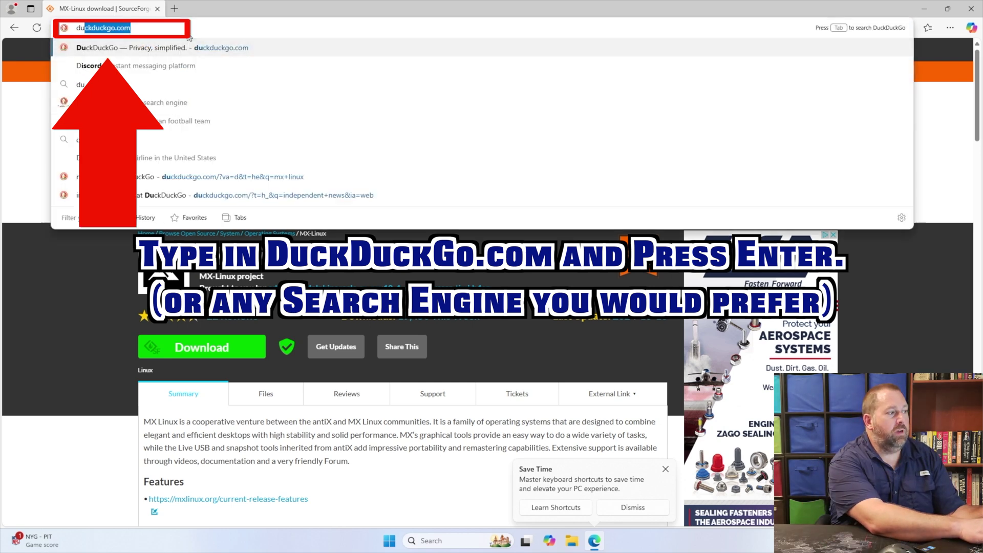
type("ckduckgo.com")
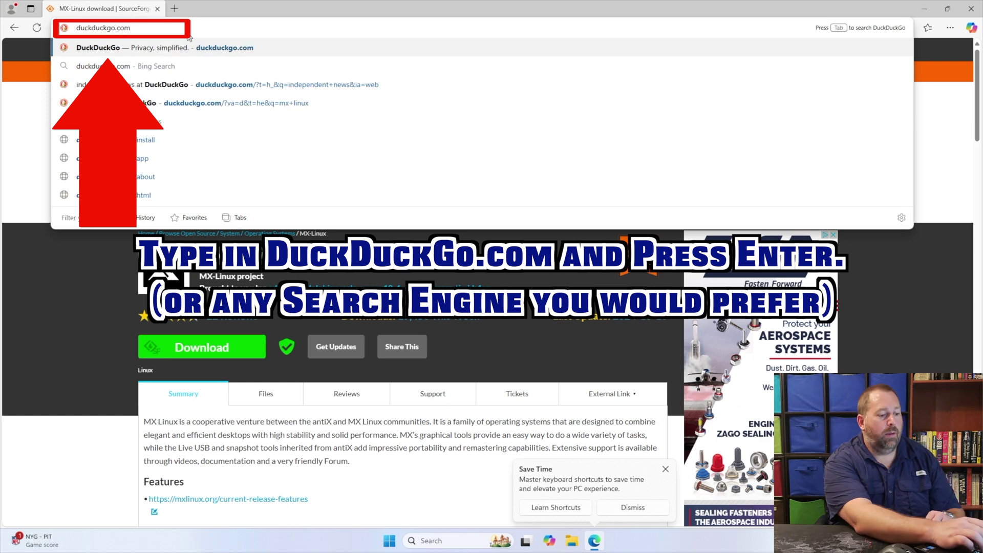
key("Return")
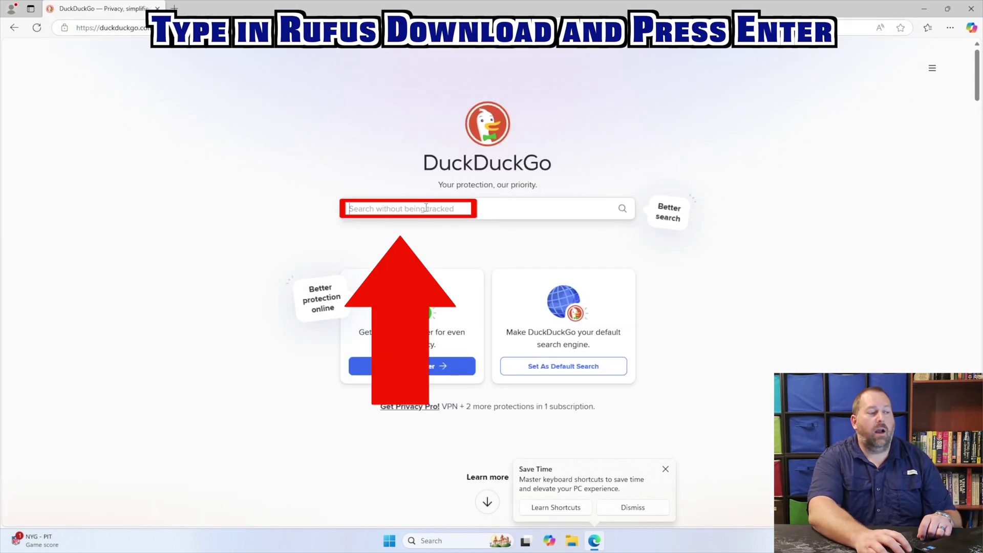
type("rufus")
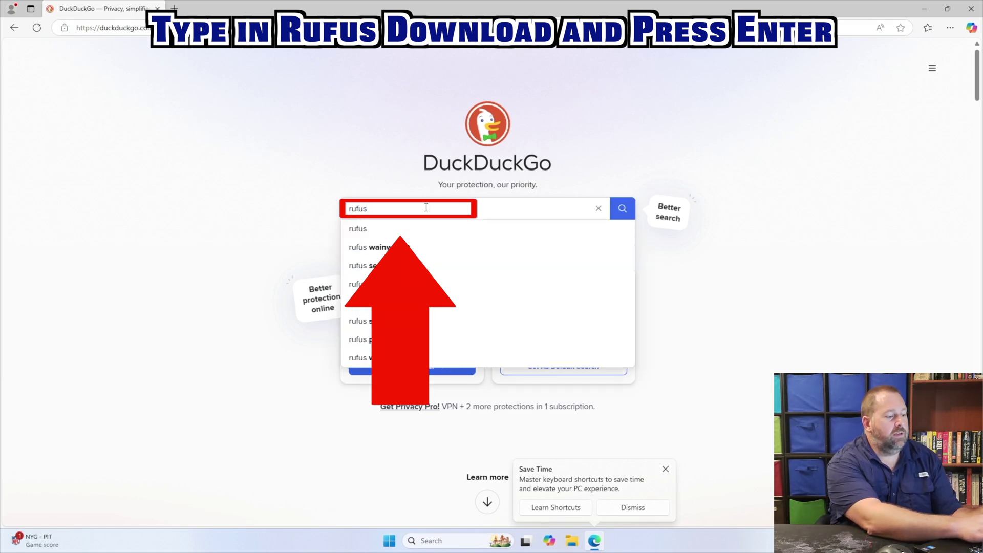
type(" download")
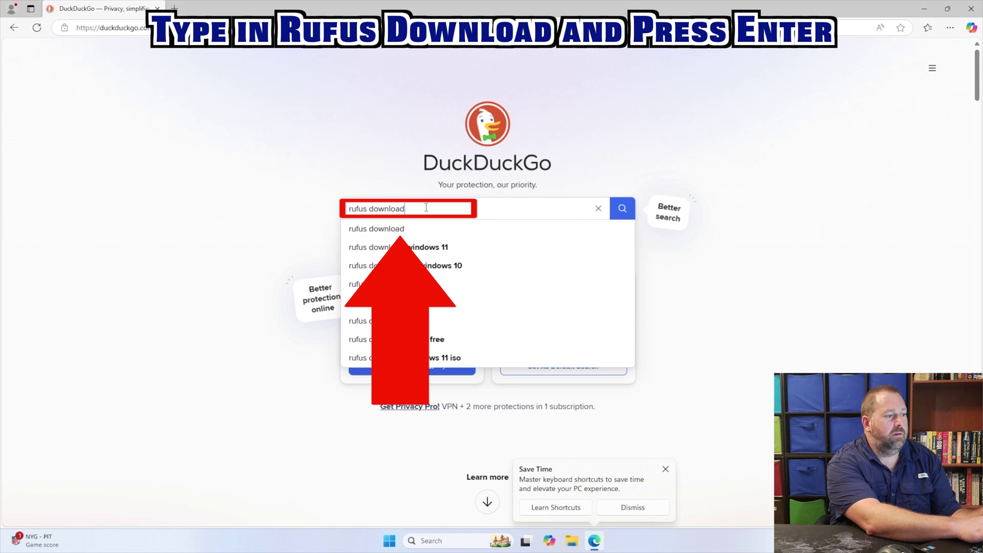
key("Return")
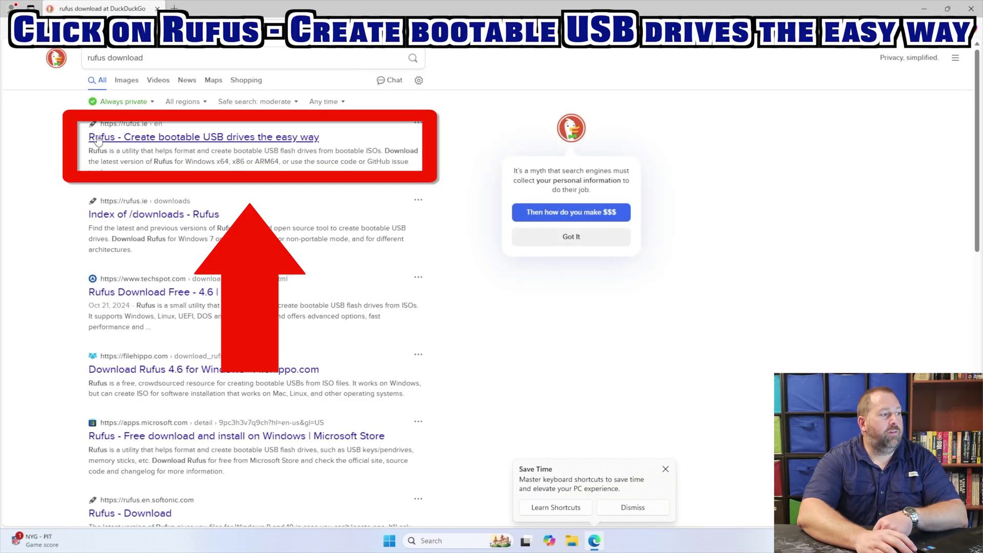
- Open the official rufus.ie site and download the portable rufus-4.6p.exe, closing the ad that covers the page
left_click(165, 141)
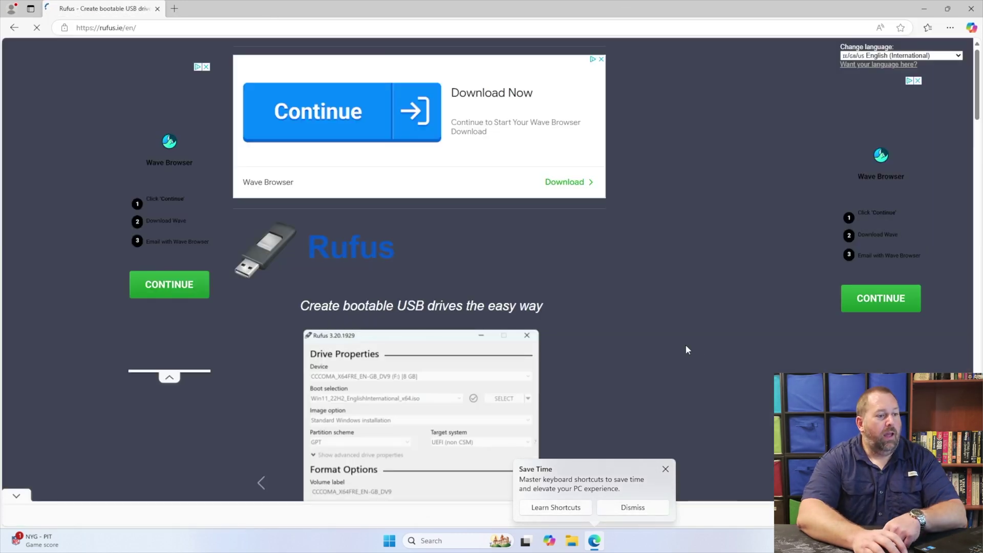
scroll(657, 357, "down", 7)
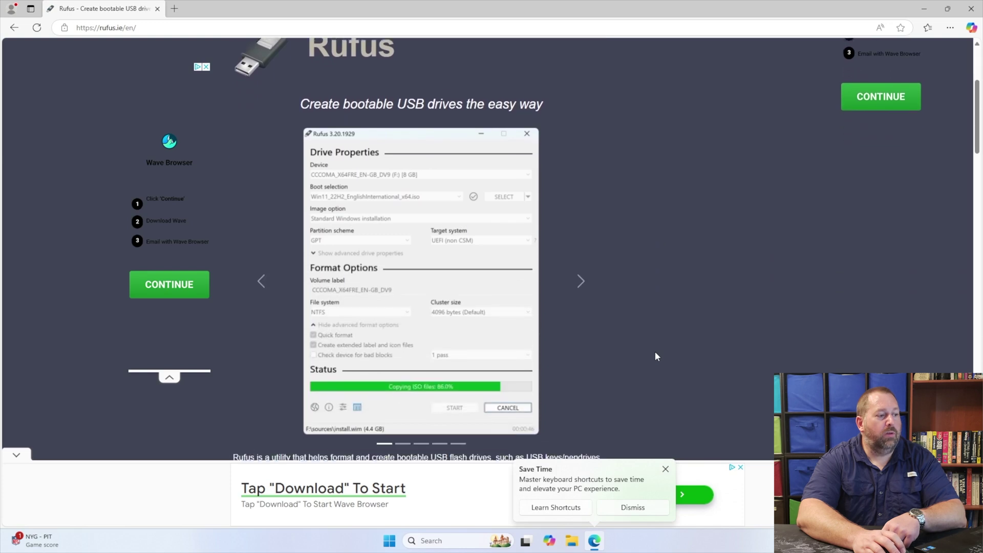
scroll(656, 353, "down", 6)
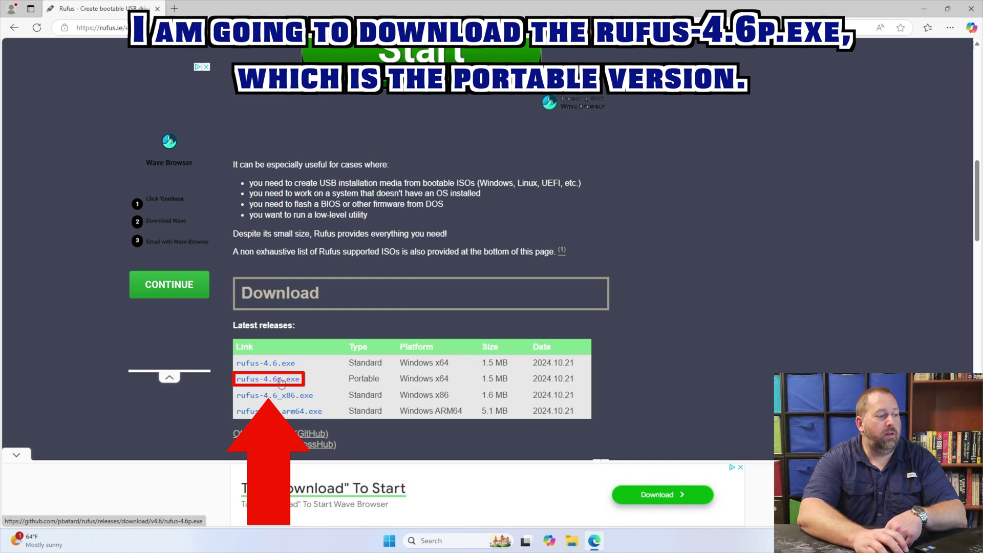
left_click(281, 380)
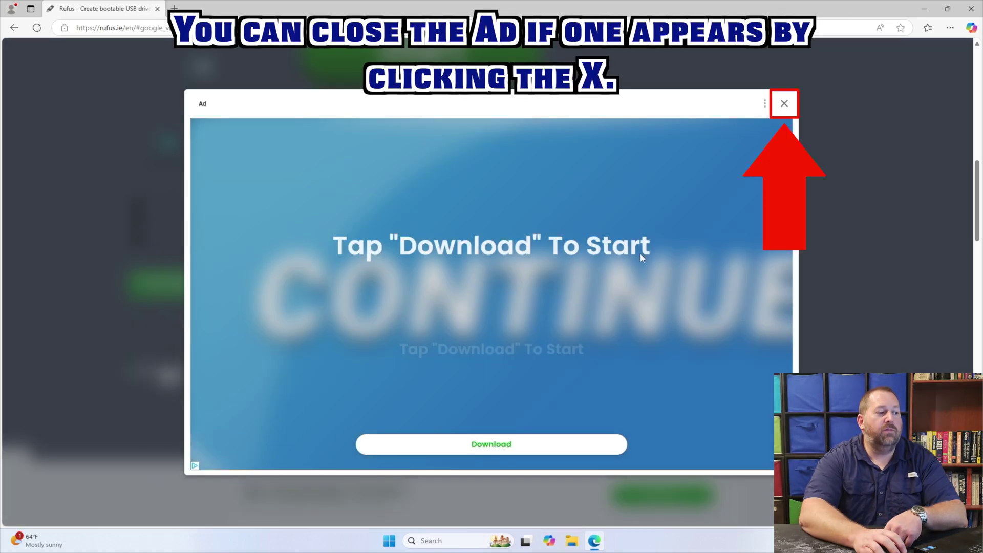
left_click(784, 104)
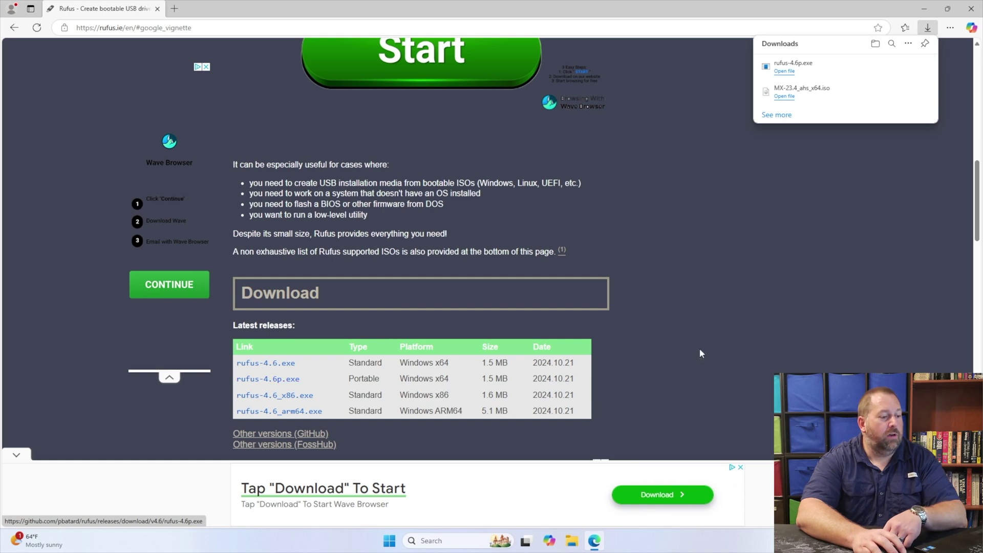
- Launch rufus-4.6p from the Downloads folder, allowing it to make changes to the device and check for updates online
left_click(570, 543)
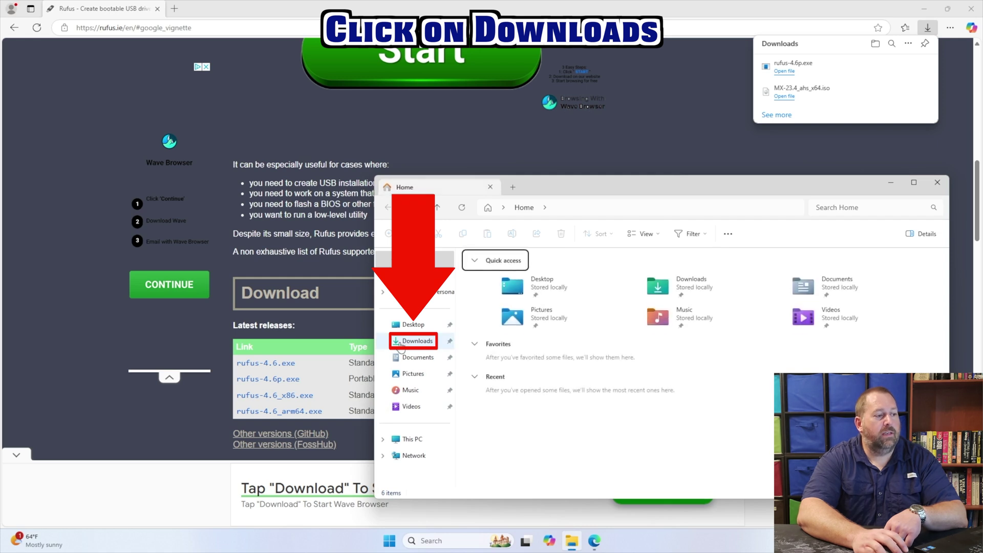
left_click(401, 344)
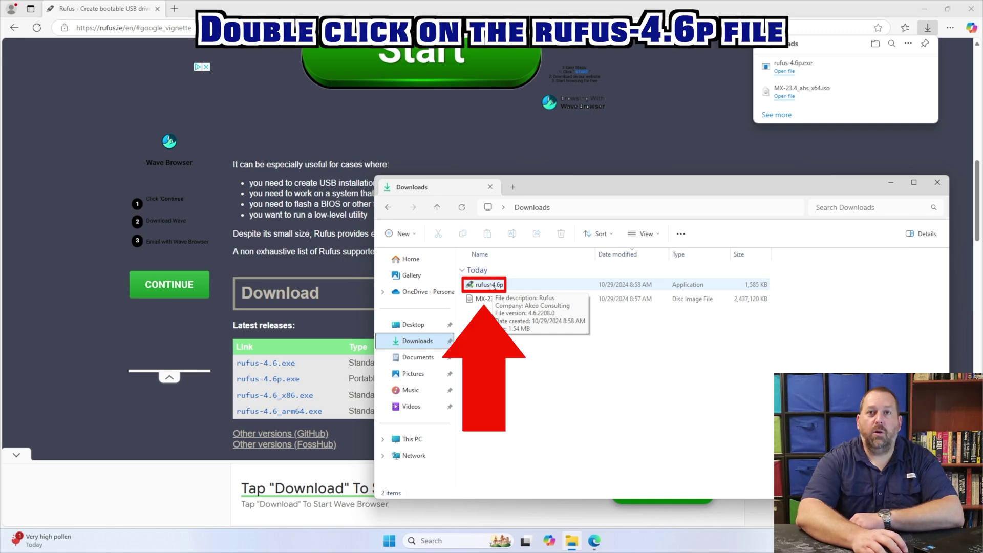
double_click(492, 285)
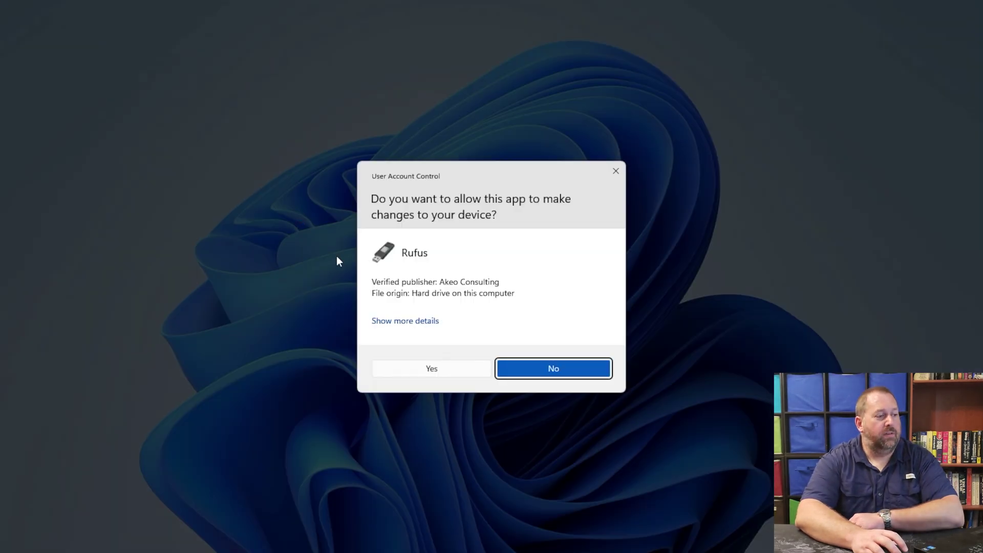
left_click(433, 370)
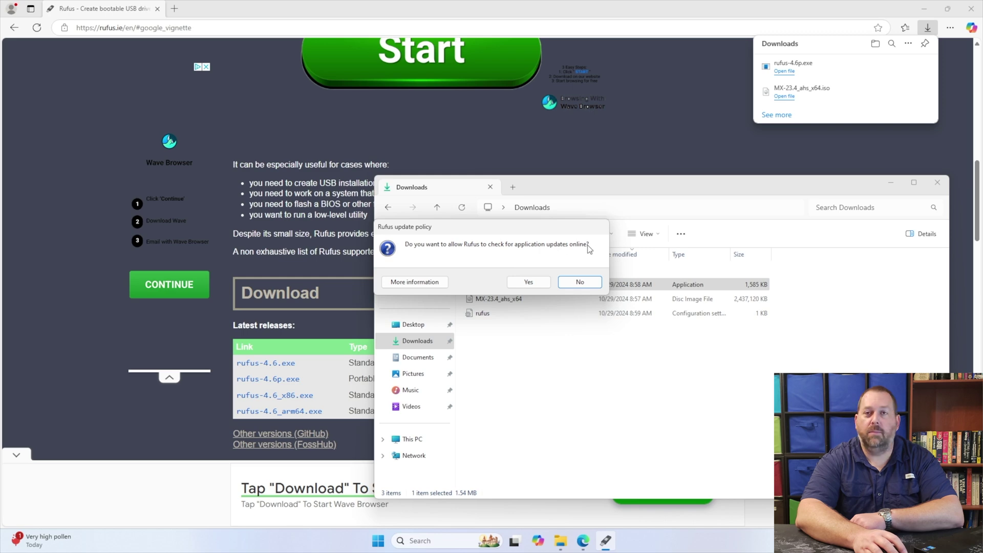
left_click(530, 283)
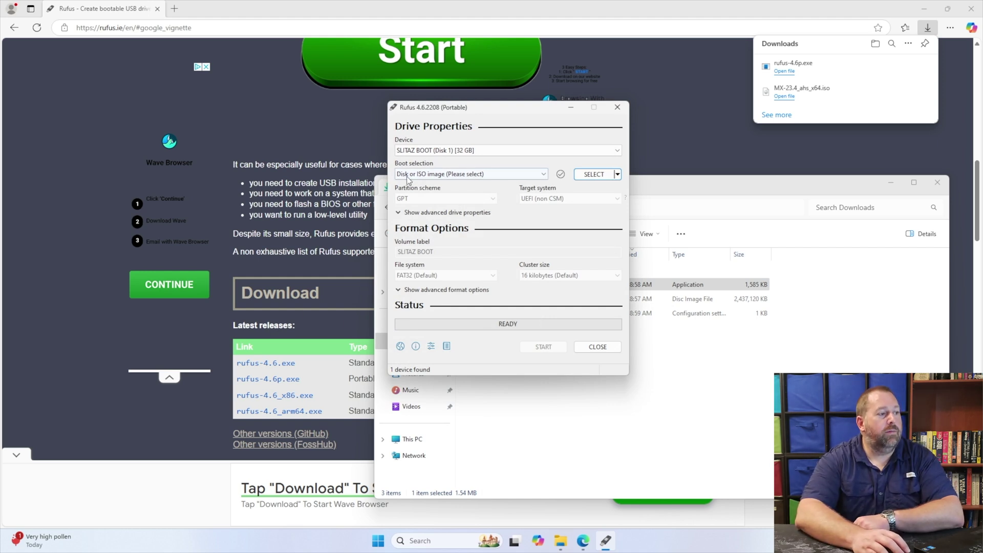
- Check the choices offered for the Rufus target device and boot selection
left_click(481, 151)
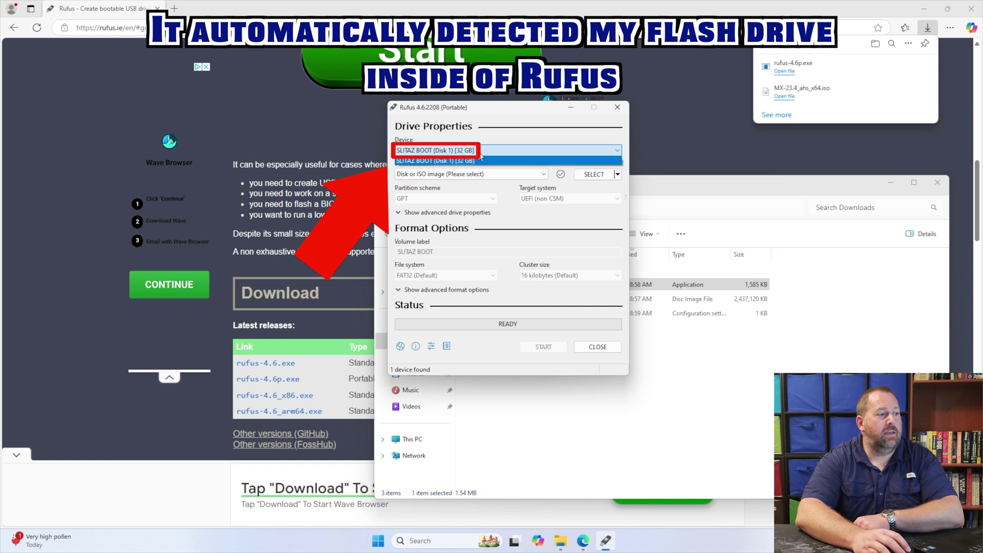
left_click(490, 150)
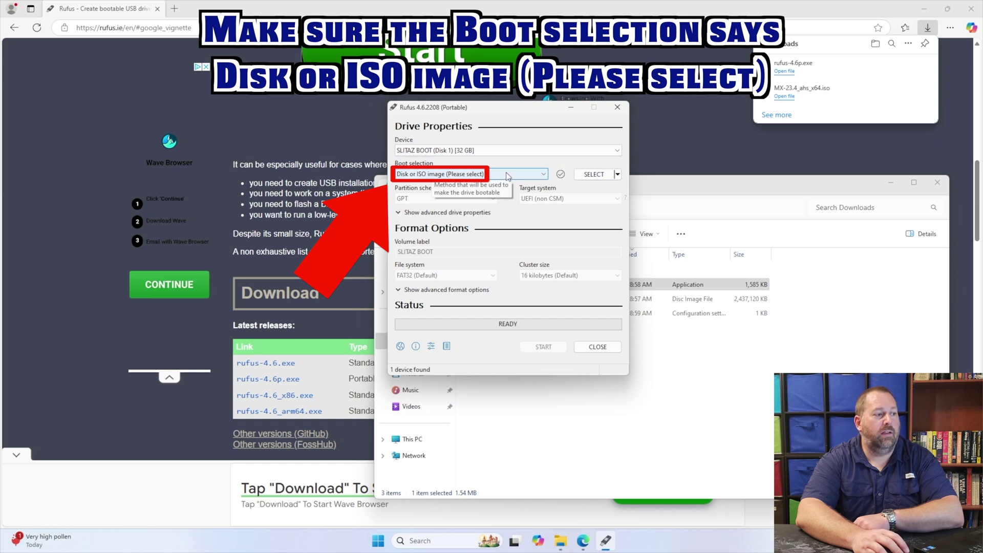
left_click(496, 173)
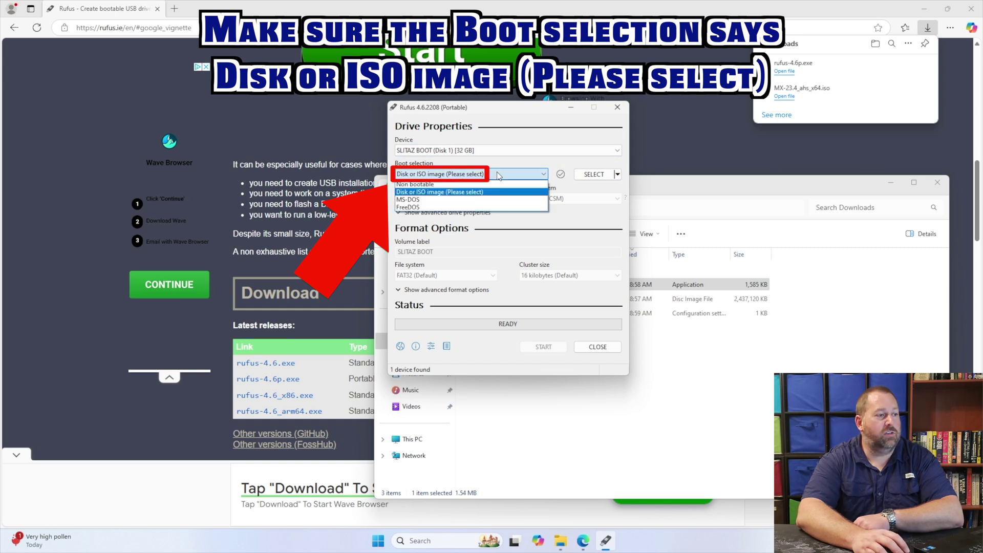
left_click(497, 171)
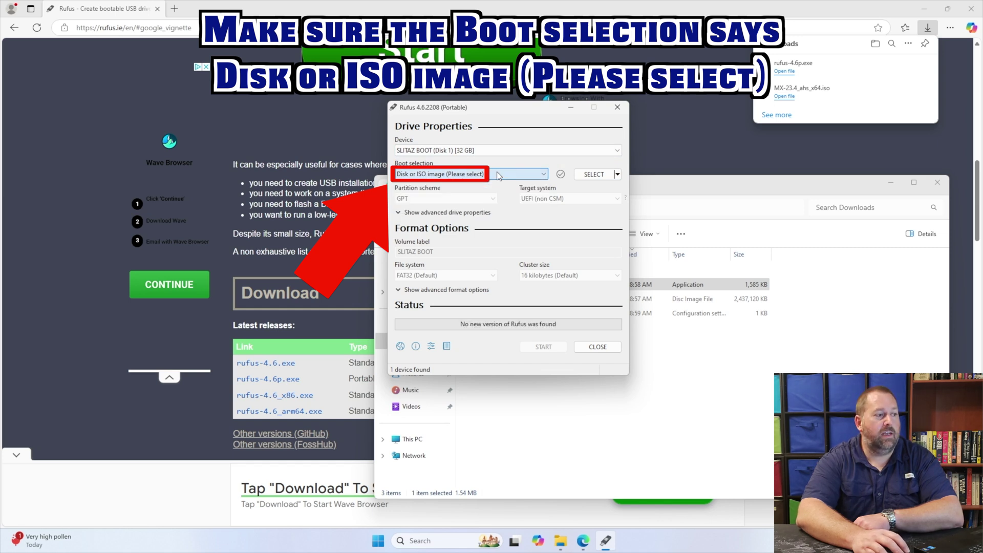
- Load the MX-23.4_ahs_x64 disc image from the Downloads folder as the boot image
left_click(588, 175)
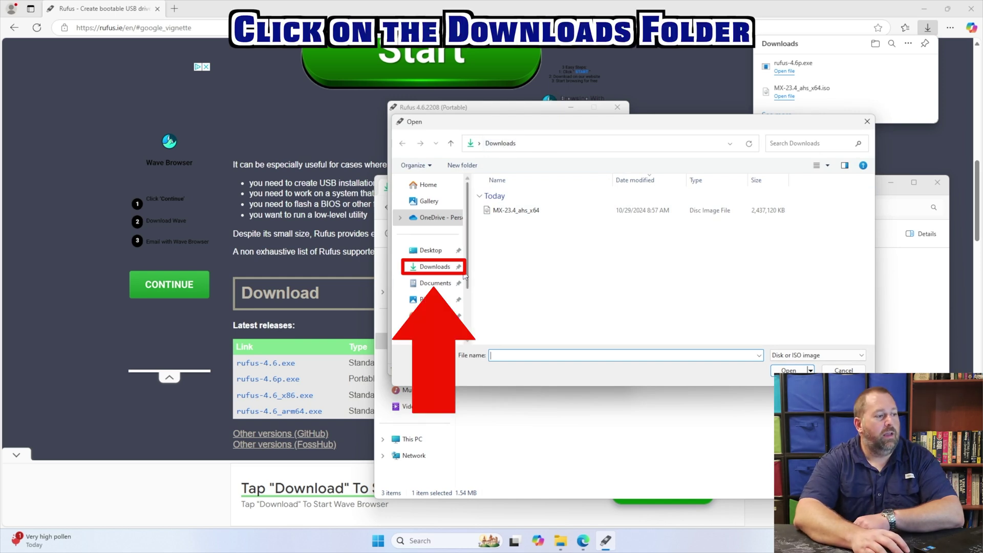
left_click(430, 271)
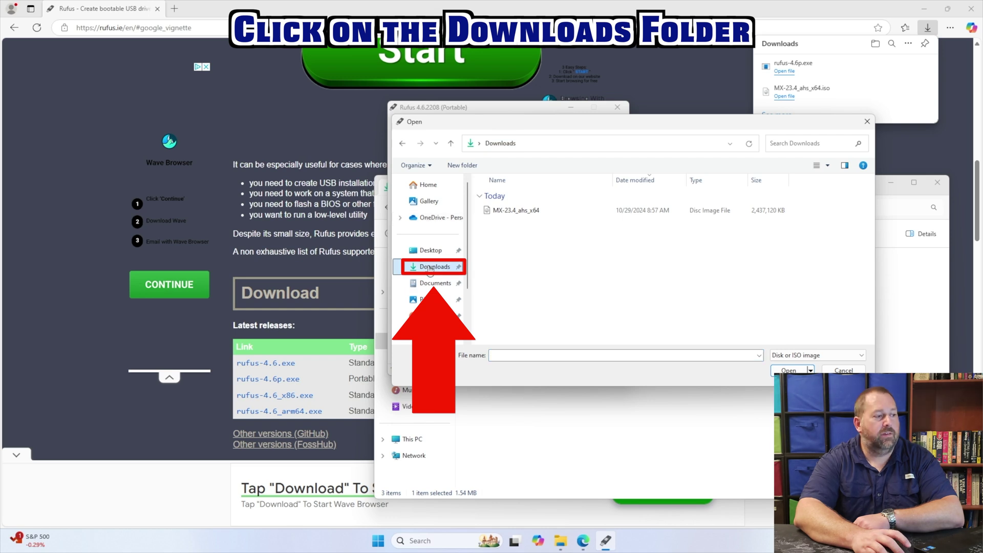
left_click(491, 210)
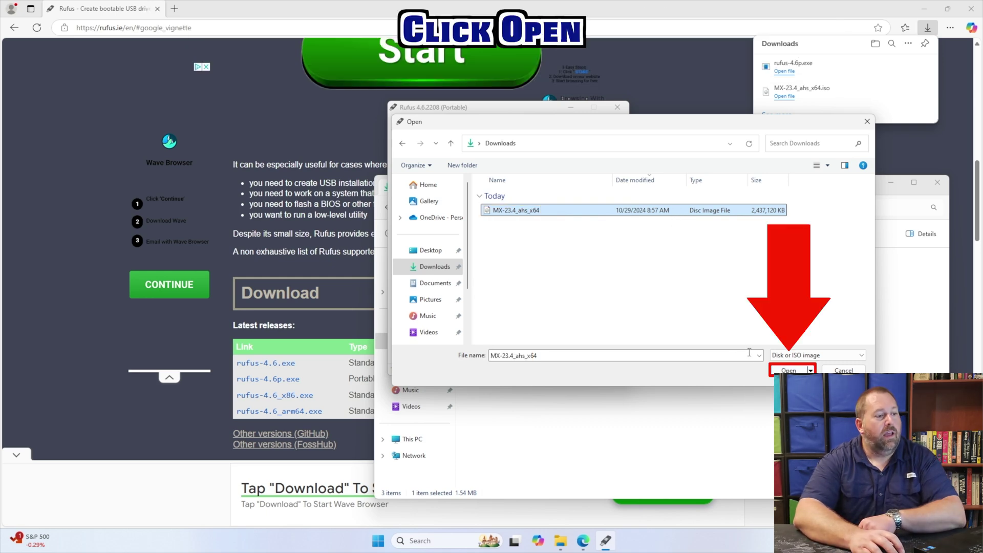
left_click(788, 370)
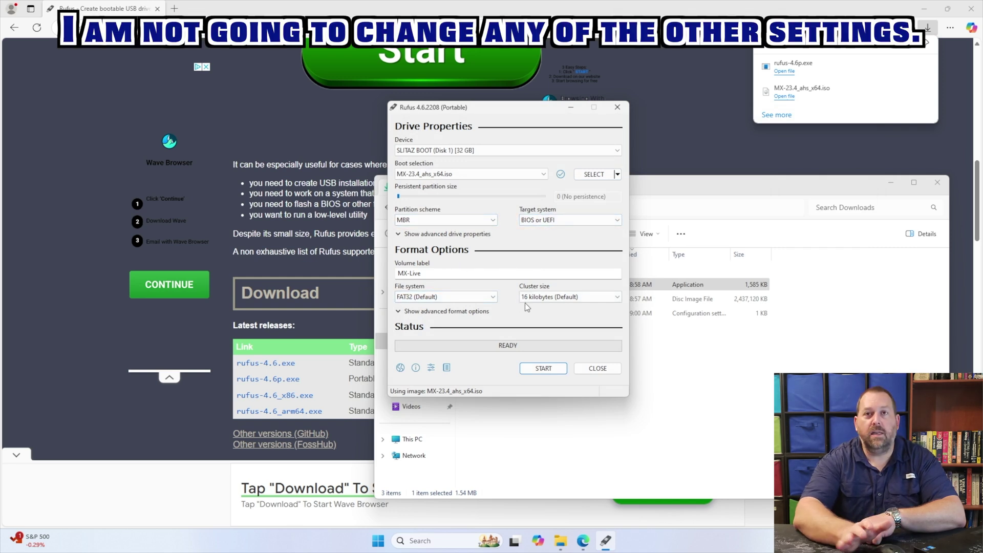
- Start creating the MX-Live USB drive with the recommended ISO Image mode, accepting the revoked UEFI bootloader warning
left_click(545, 370)
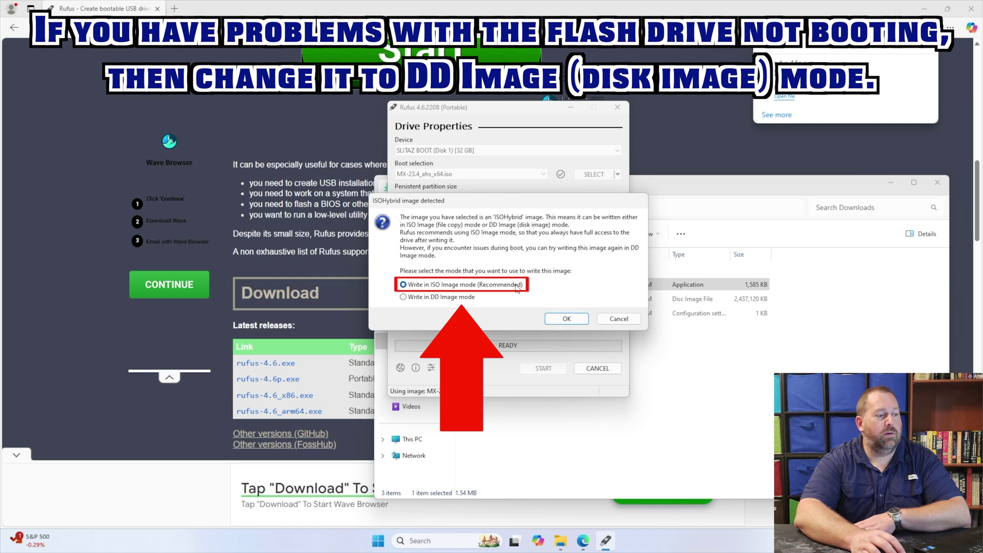
left_click(570, 320)
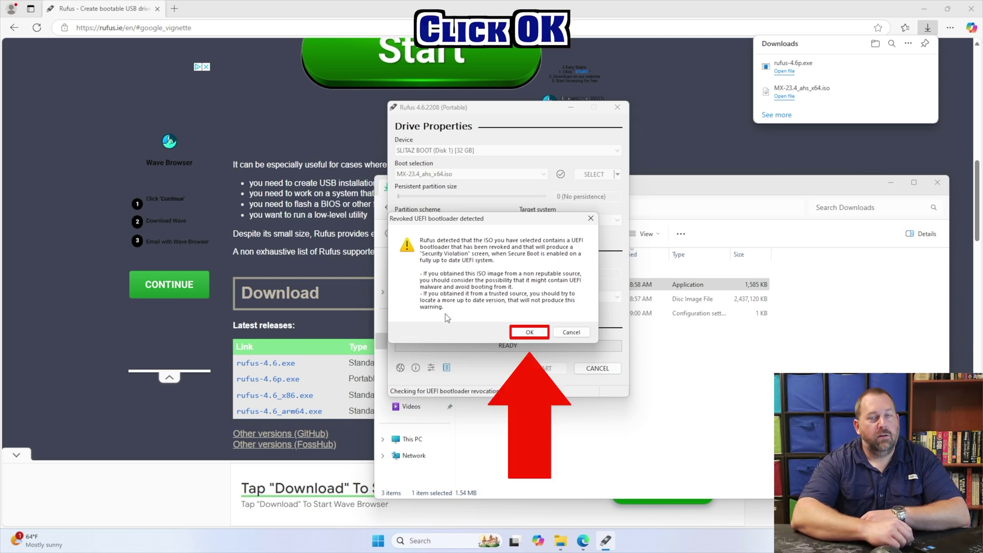
left_click(529, 333)
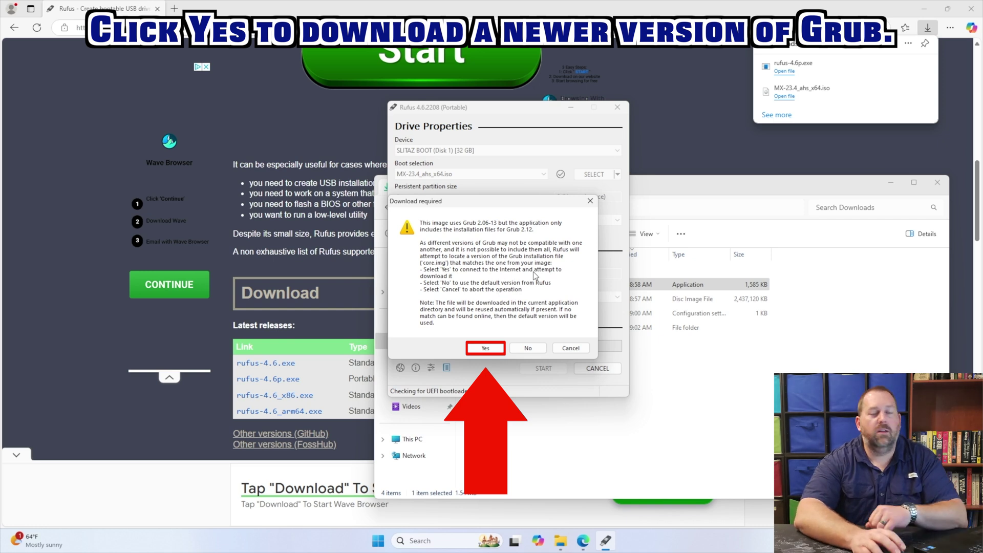
- Allow the matching Grub and Syslinux files to be downloaded, and confirm erasing all data on the 32 GB flash drive
left_click(487, 351)
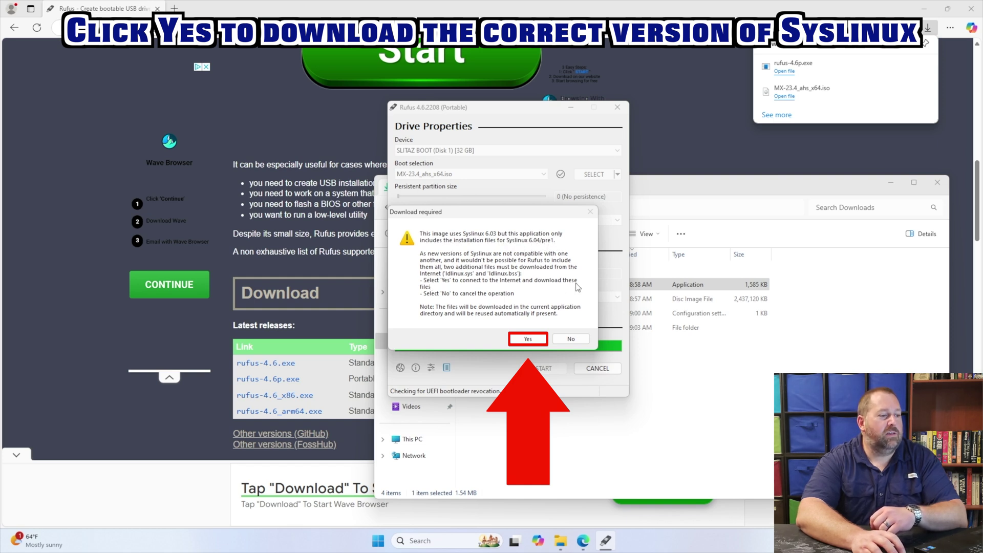
left_click(528, 339)
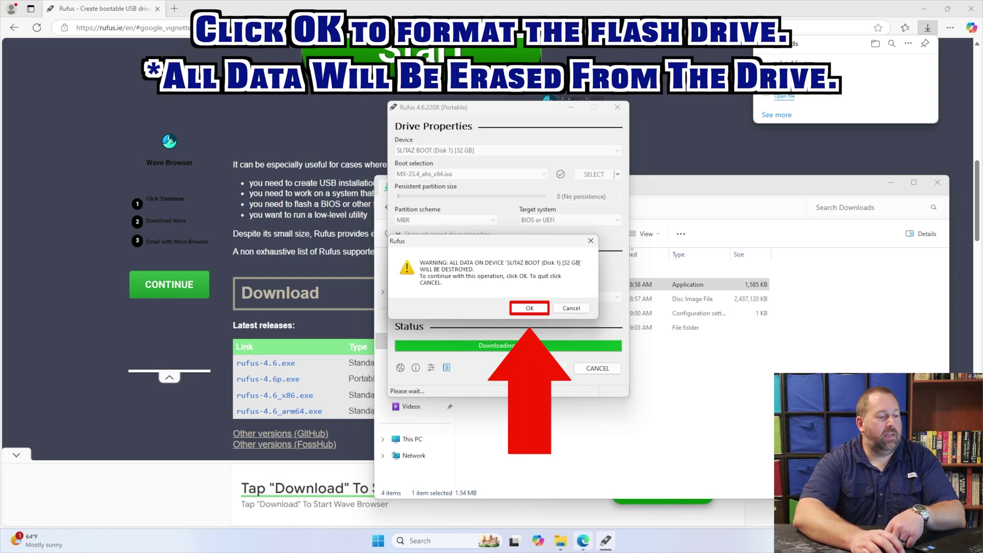
left_click(530, 308)
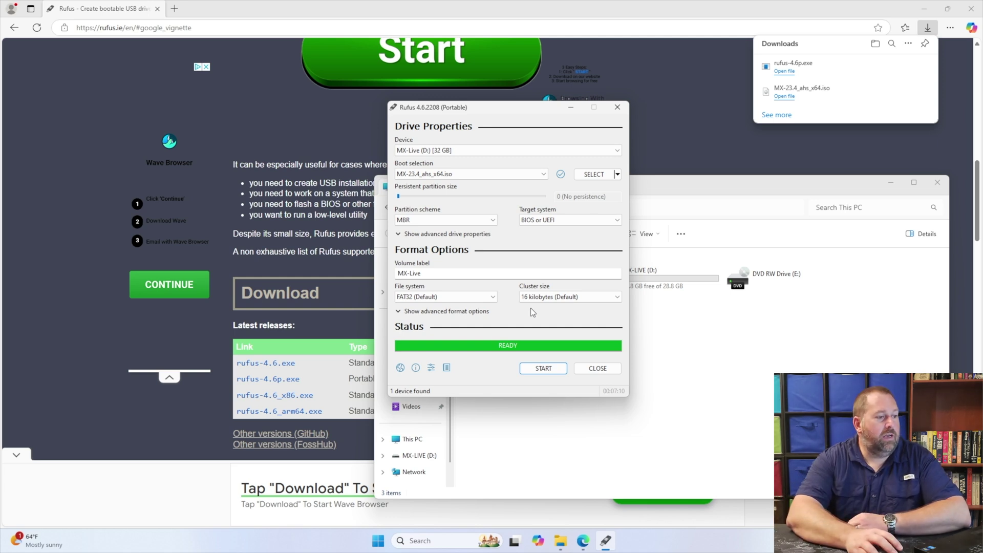
- Switch to File Explorer and try to open the MX-LIVE (D:) drive, dismissing the folder permission request
left_click(676, 421)
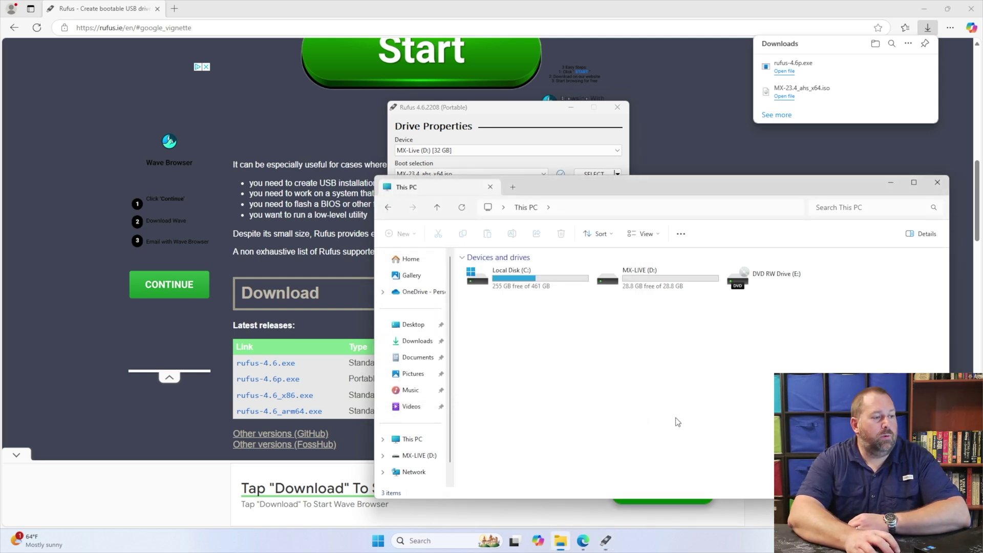
double_click(647, 276)
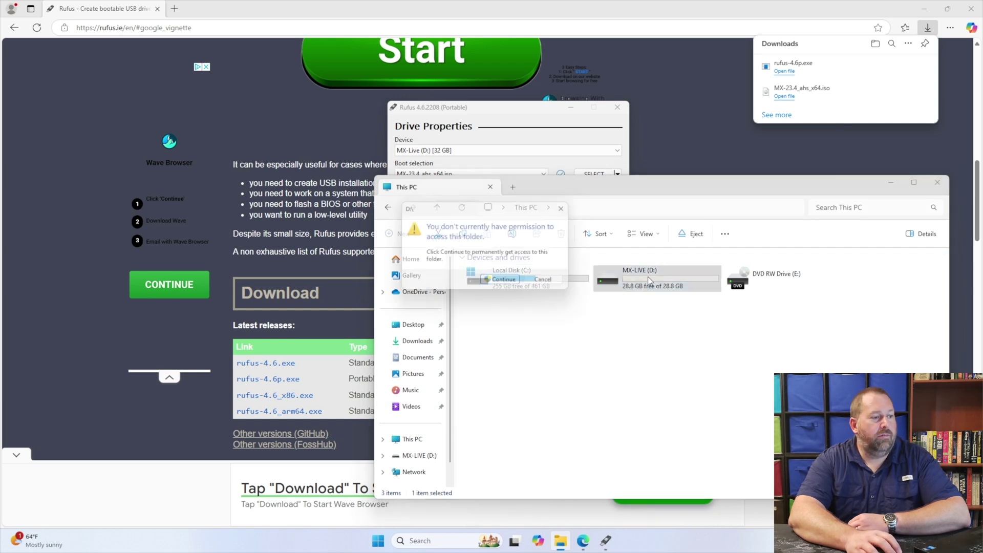
left_click(496, 284)
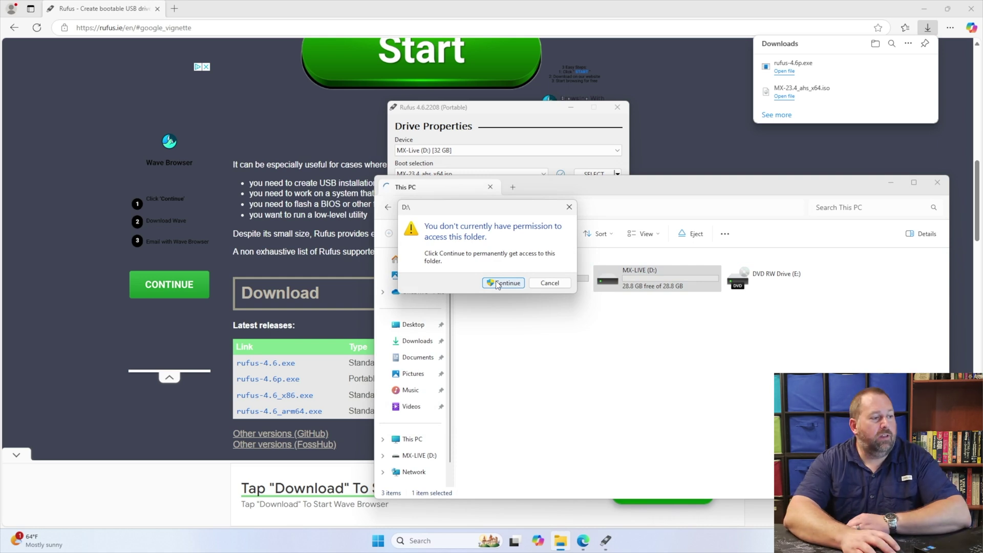
left_click(550, 284)
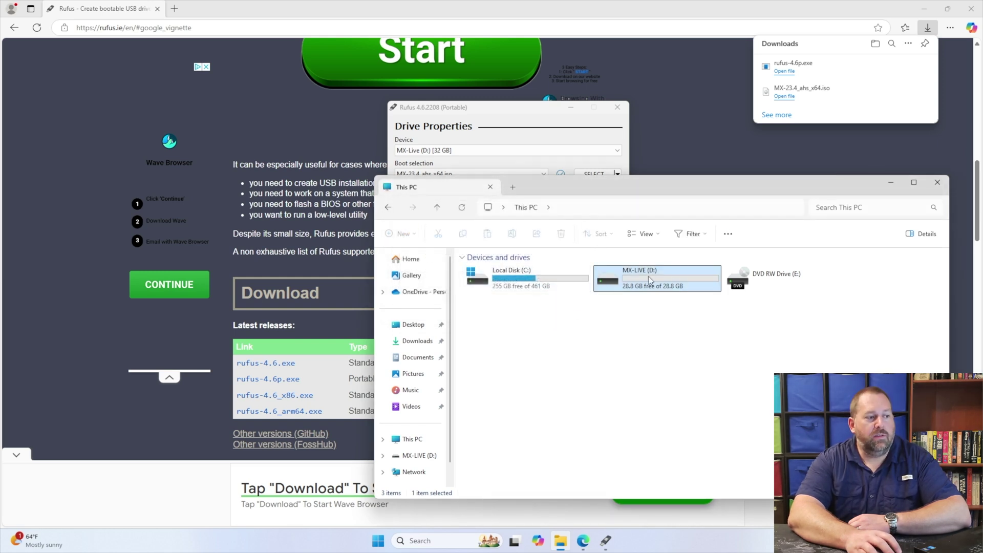